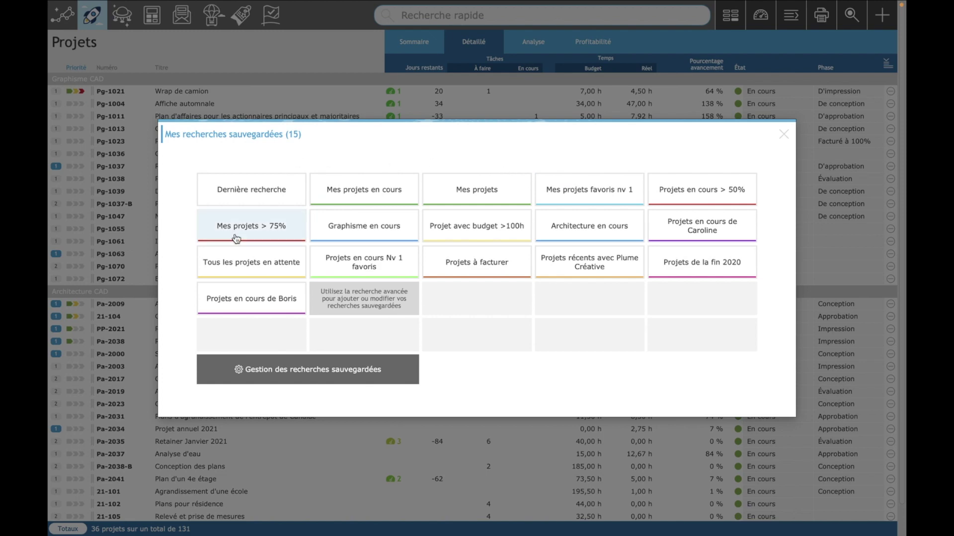
Step: Review the saved project searches in their management window, then close it
left_click(275, 378)
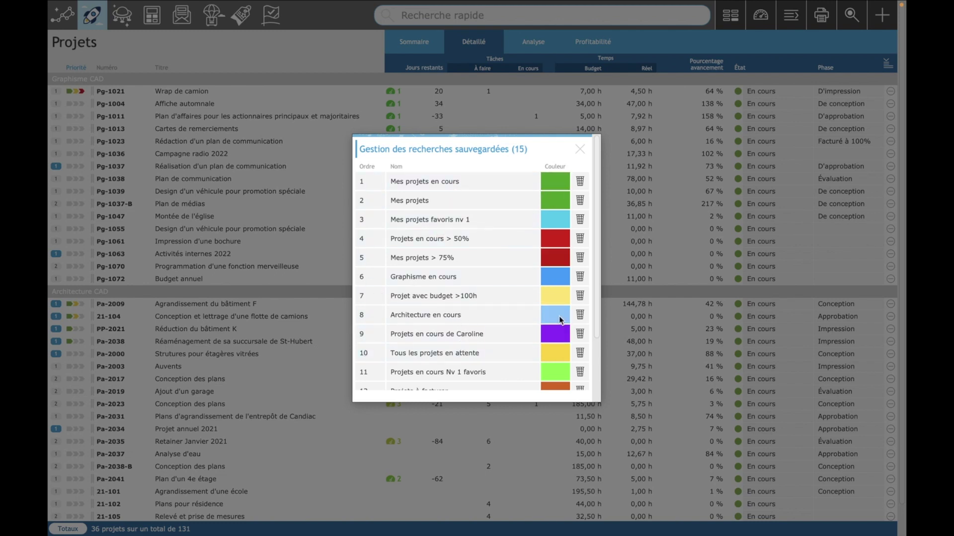
left_click(580, 150)
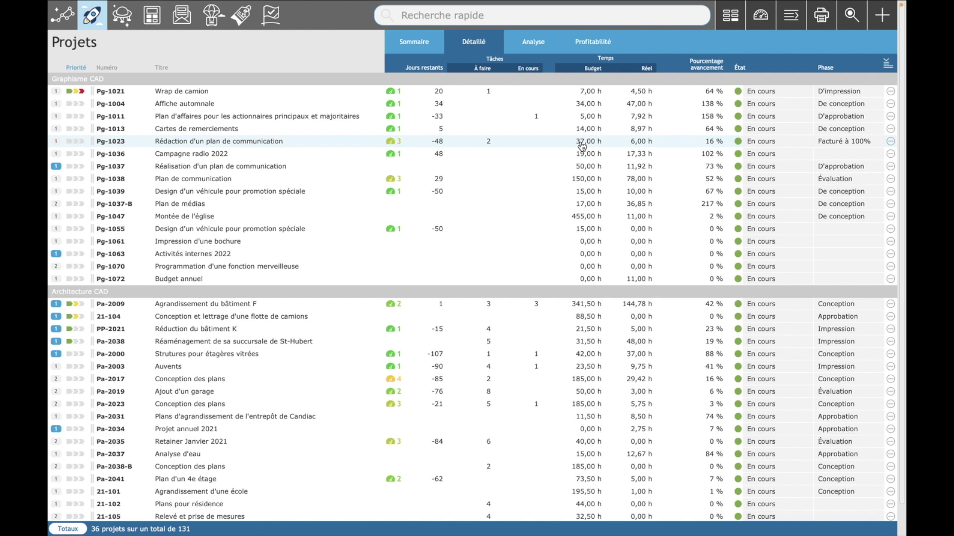
Step: In the advanced project search, name a new saved search Test, set its list to Sommaire and check the available sort options
left_click(848, 19)
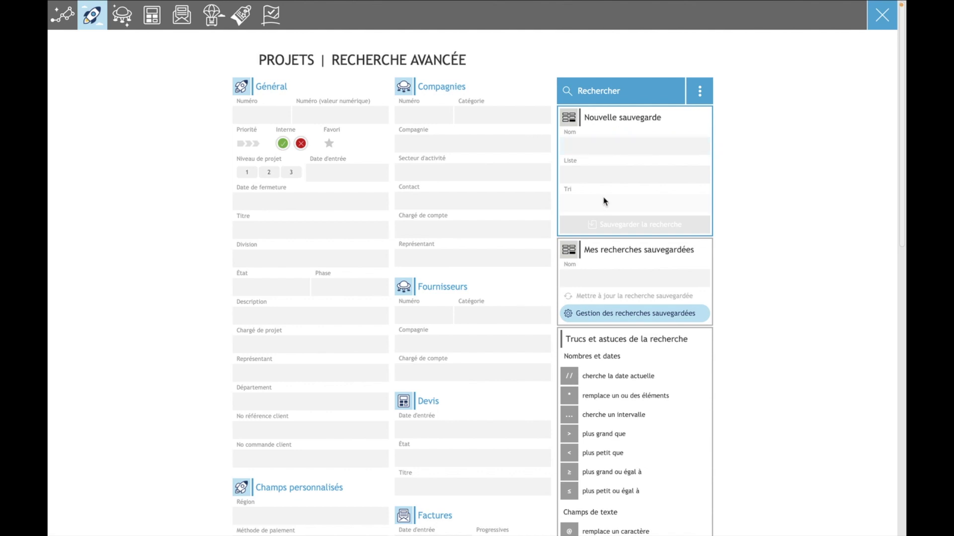
left_click(604, 147)
type("Test")
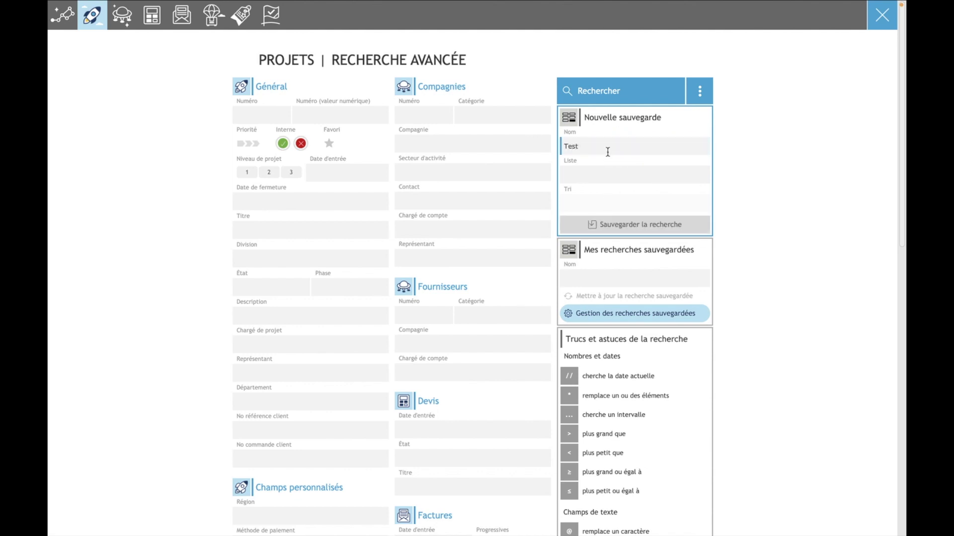
left_click(605, 175)
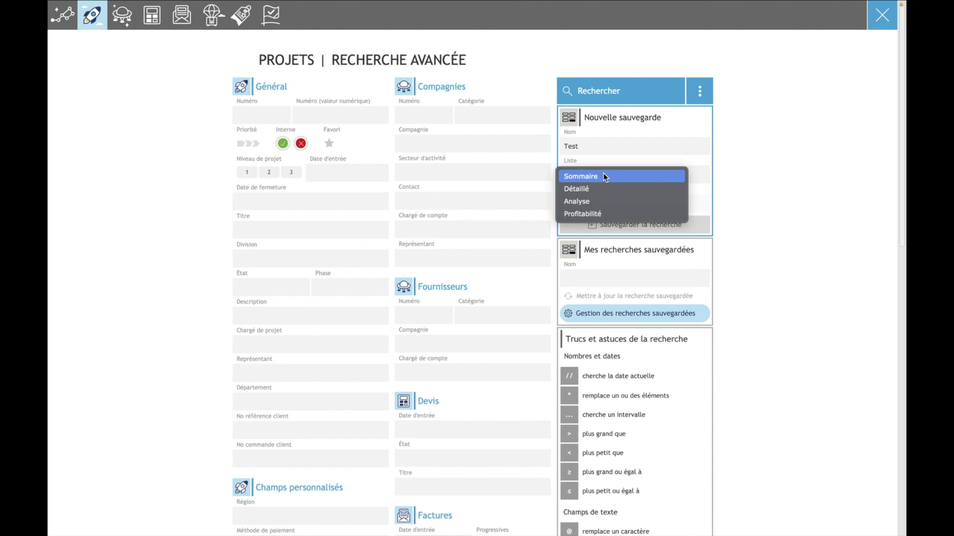
left_click(604, 177)
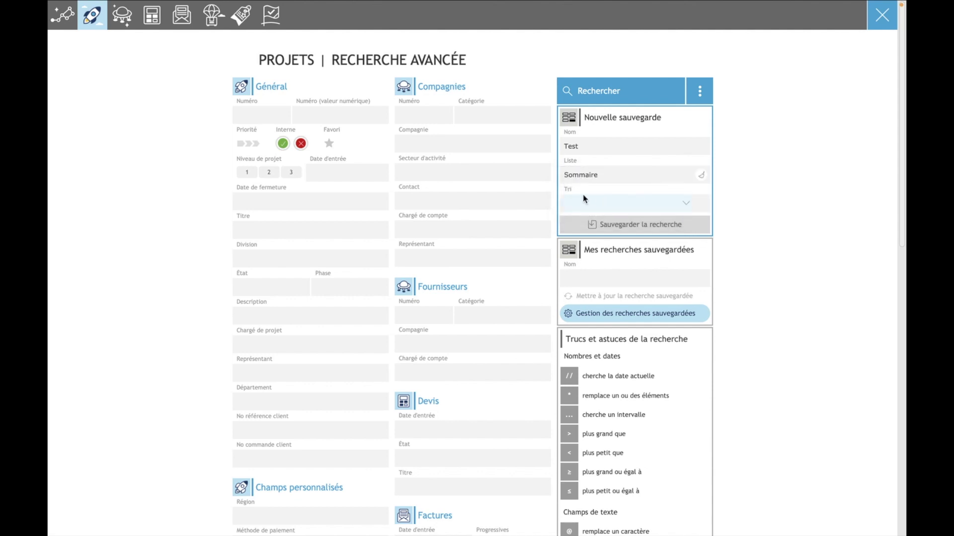
left_click(624, 208)
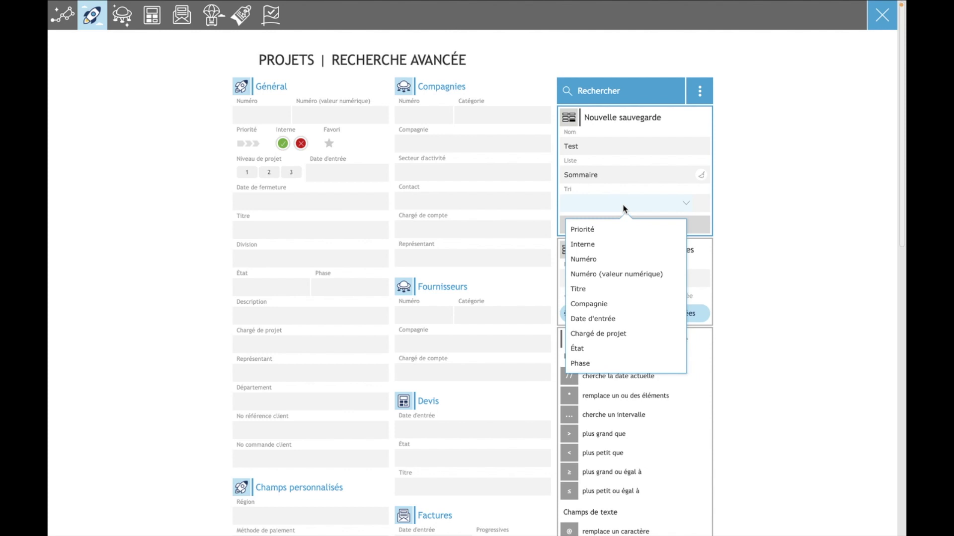
left_click(772, 202)
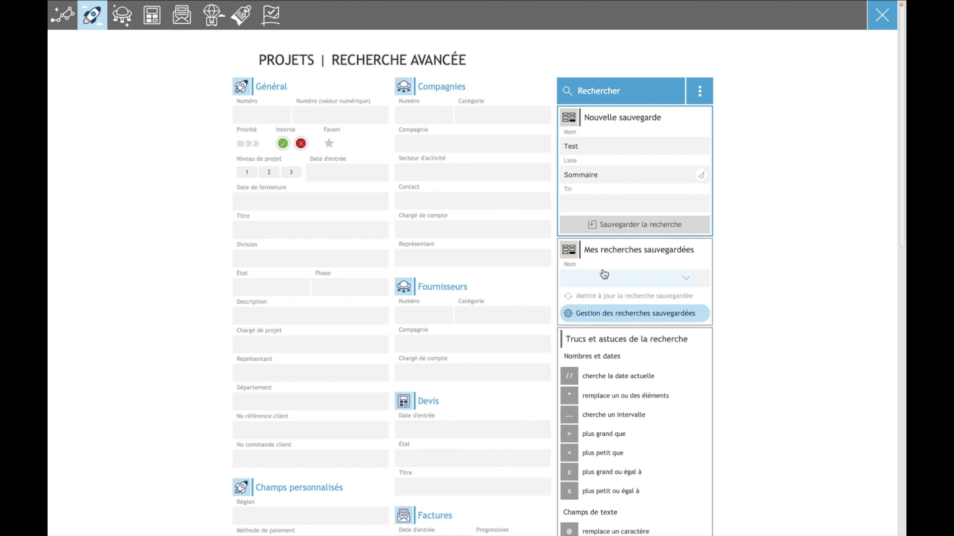
Step: Load the saved search Mes projets en cours into the advanced search and add the phase criterion Approbation
left_click(631, 277)
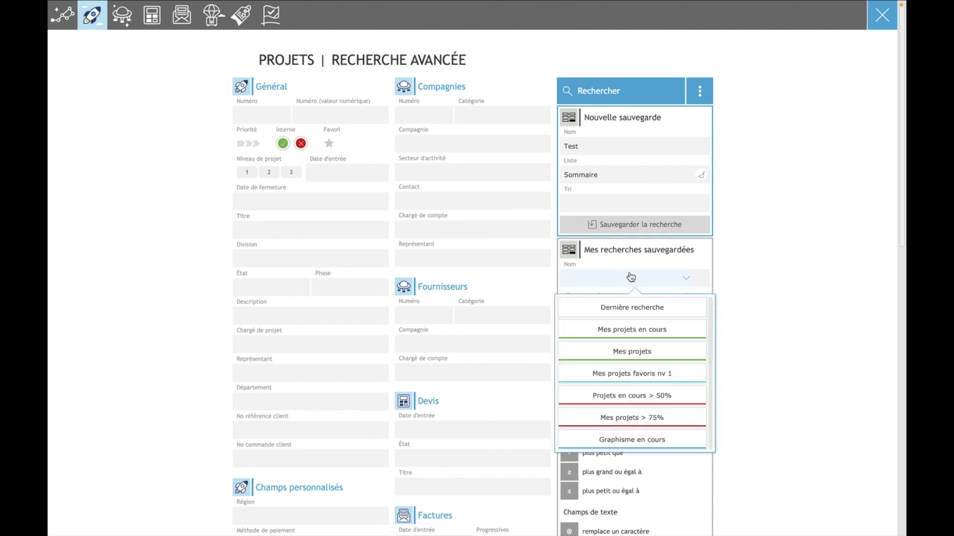
left_click(634, 336)
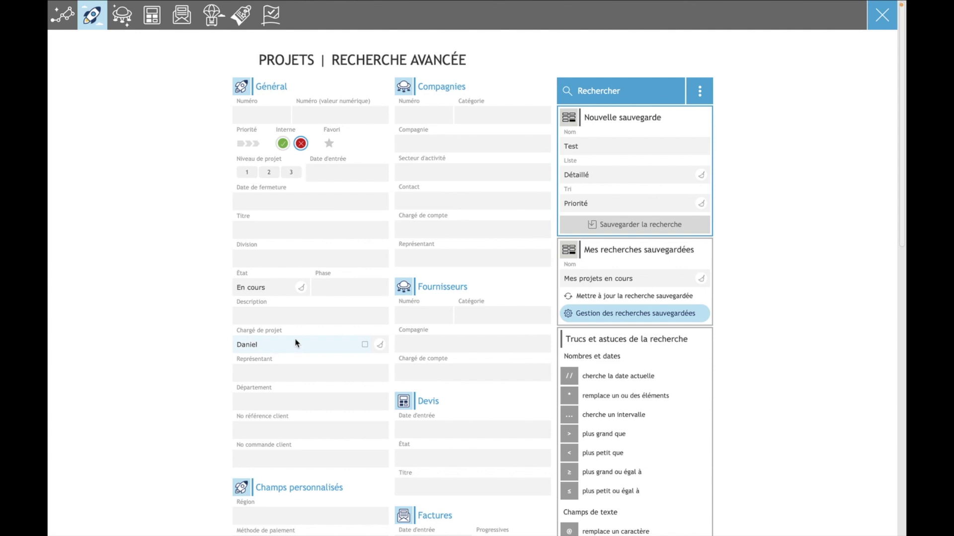
left_click(369, 293)
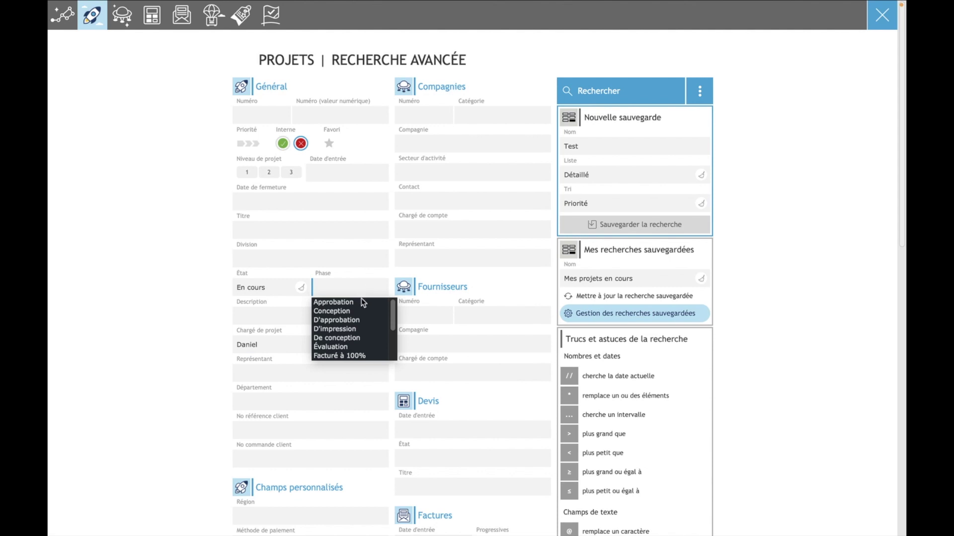
left_click(350, 303)
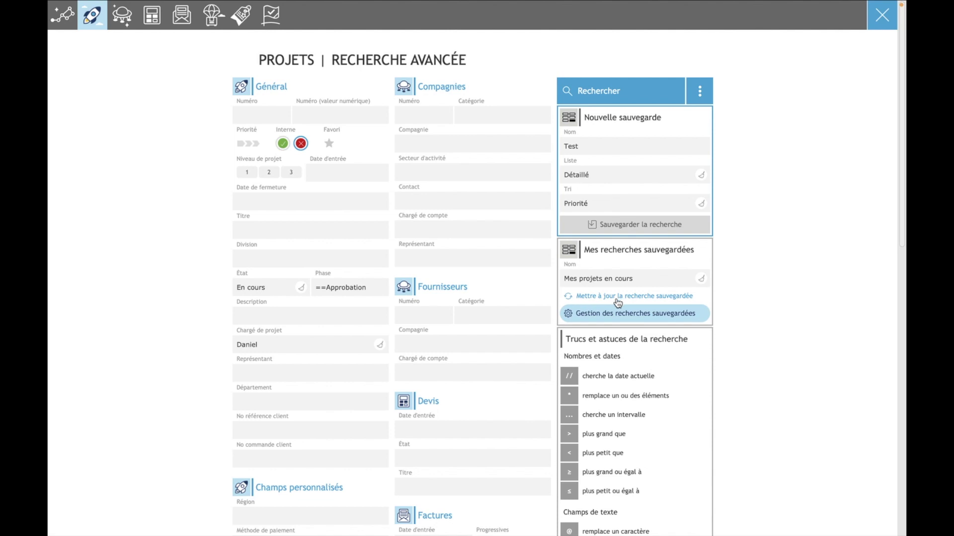
Step: Review the saved searches management list from the advanced search and return to the project list
left_click(640, 318)
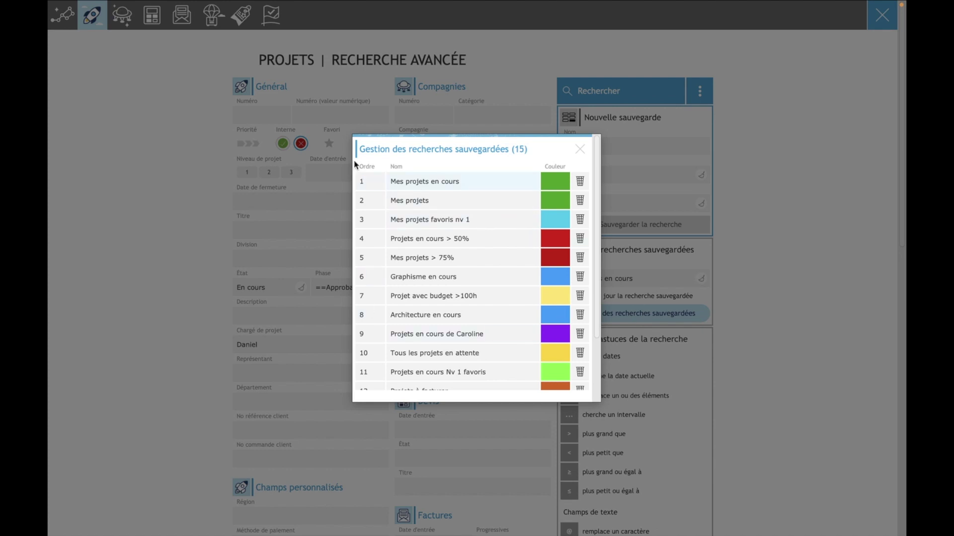
left_click(580, 149)
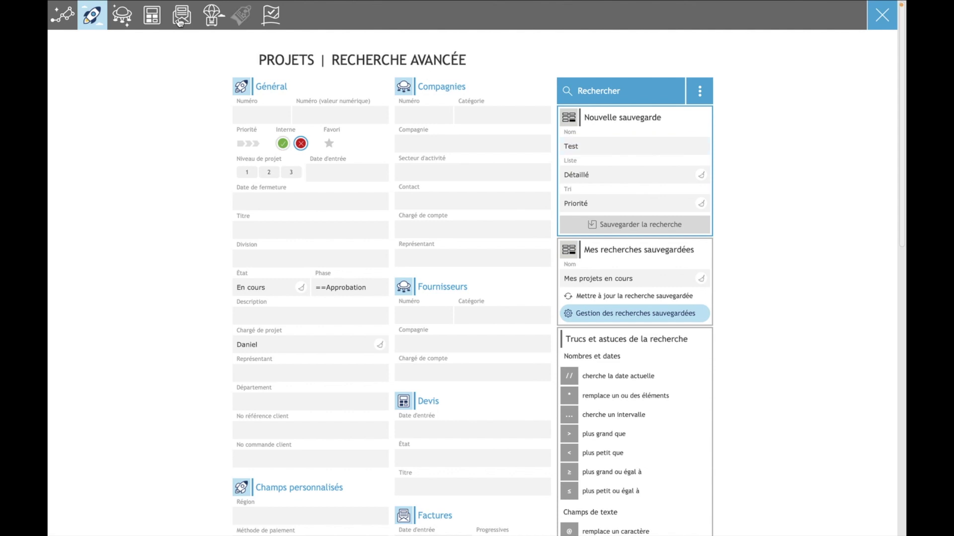
left_click(878, 23)
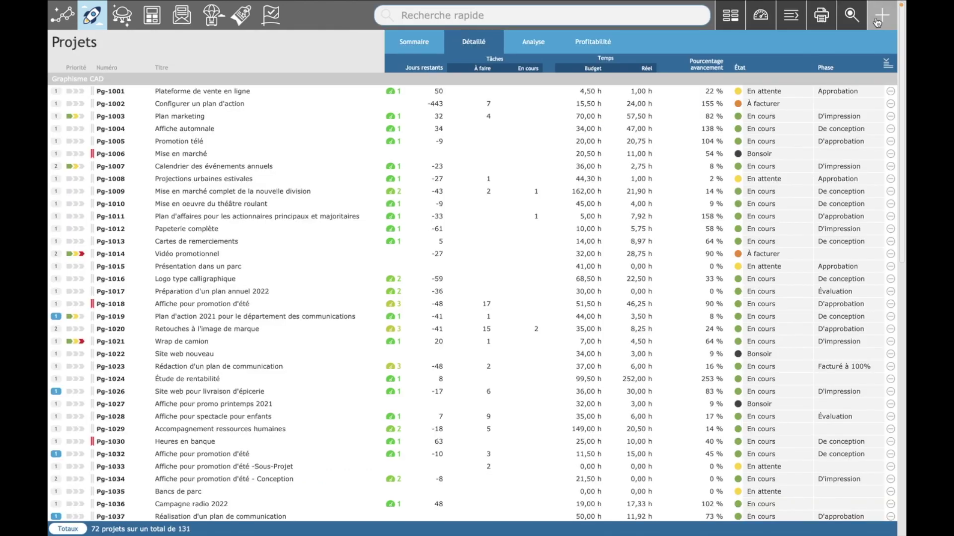
Step: Quick-search the projects for "pg" and filter the results to the states En attente and À facturer
left_click(472, 16)
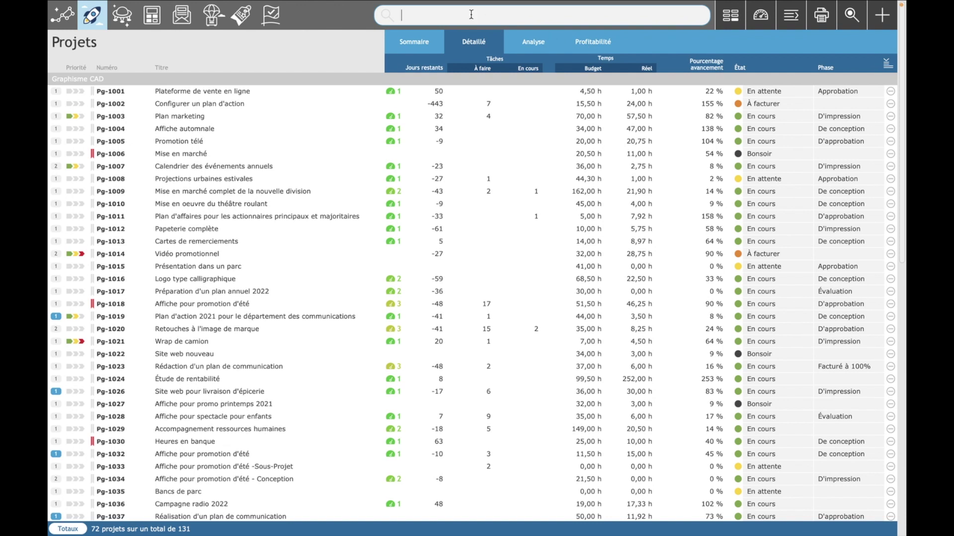
type("pg")
left_click(684, 19)
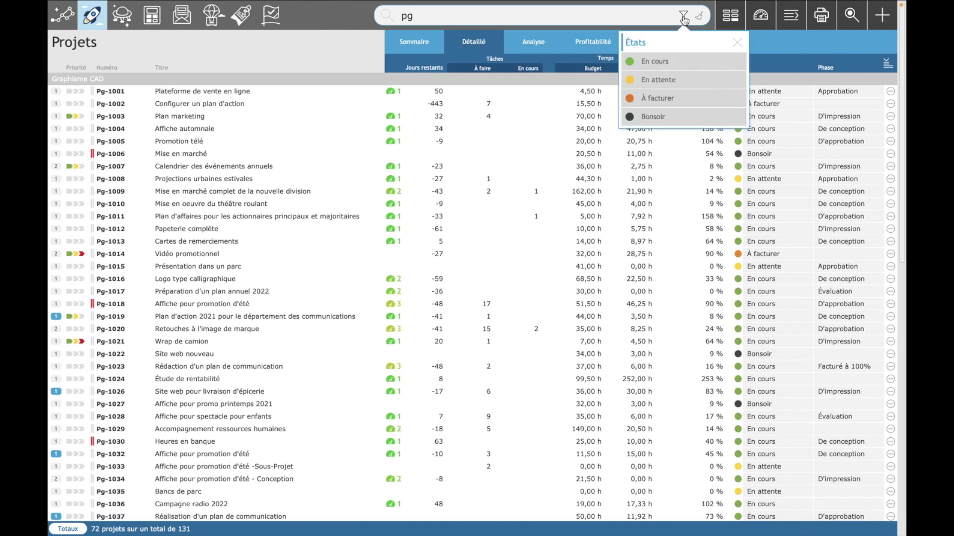
left_click(677, 85)
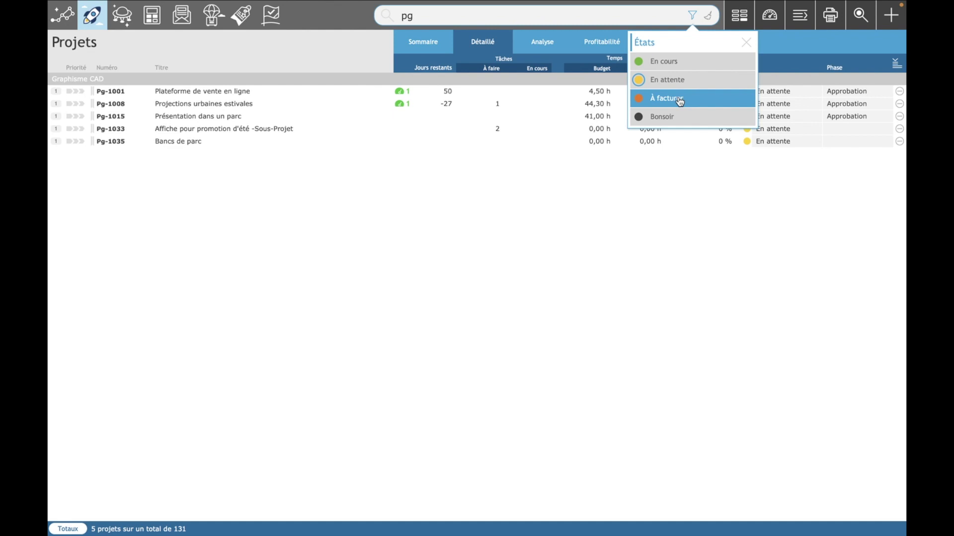
left_click(680, 102)
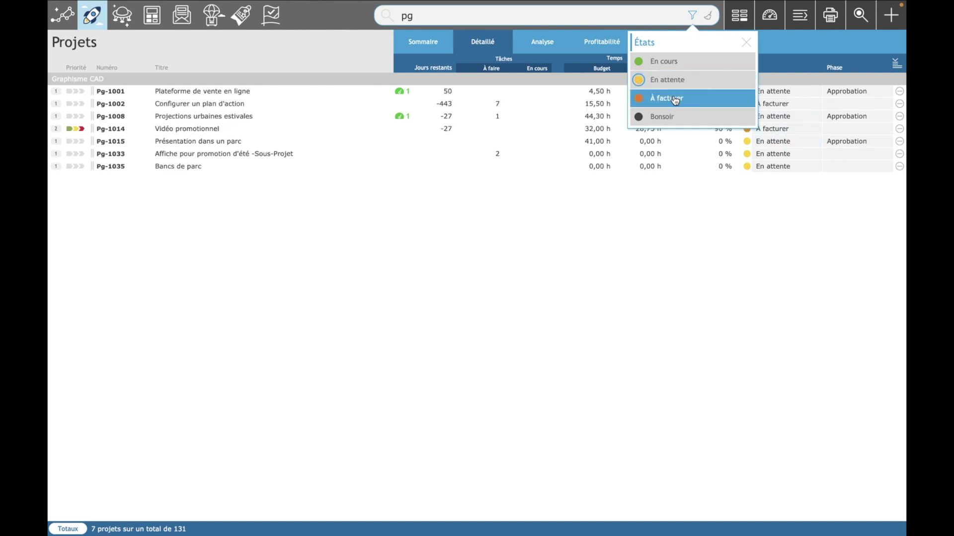
Step: Change the project state filter to En cours only, removing En attente and À facturer
left_click(670, 62)
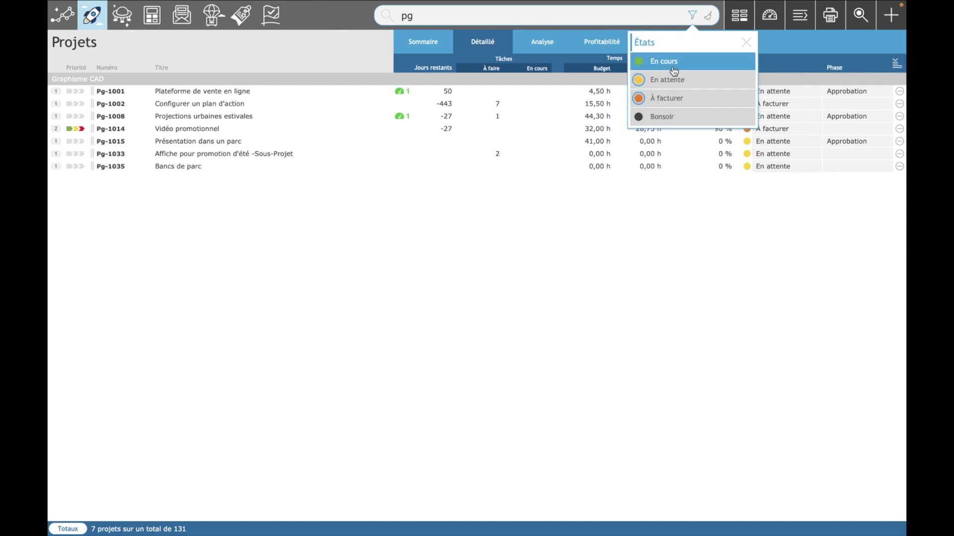
left_click(681, 85)
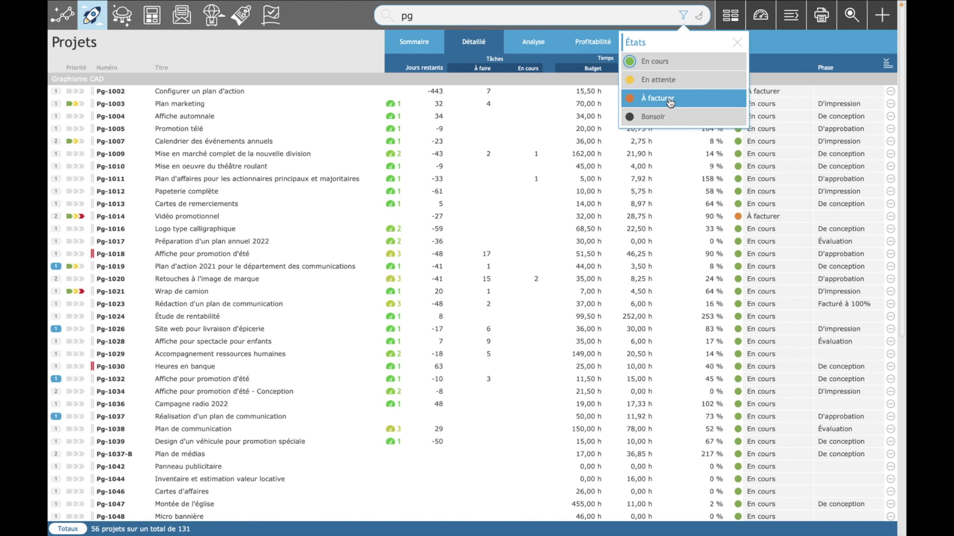
left_click(670, 101)
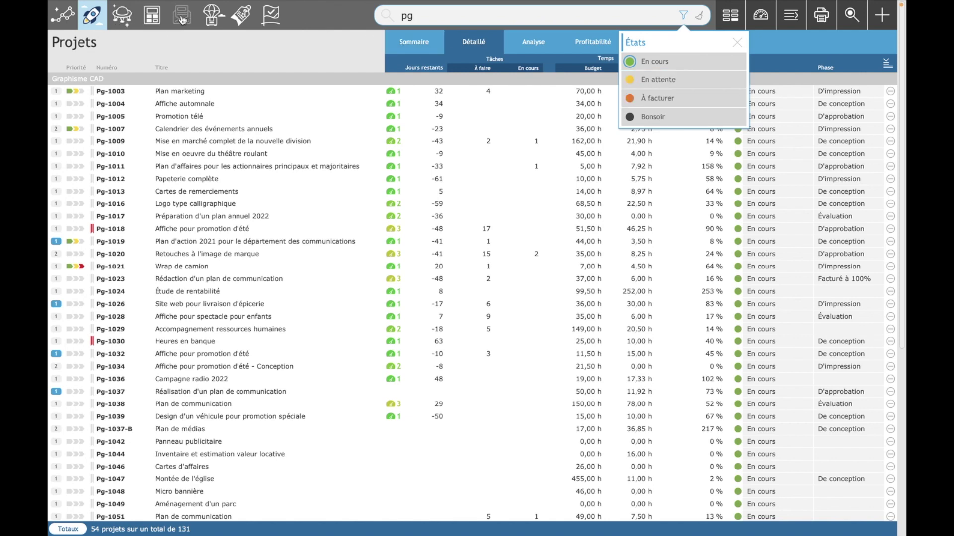
Step: In Compagnies, quick-search for "cg" and filter the results to the types Prospects and Clients
left_click(122, 15)
left_click(422, 14)
type("cg")
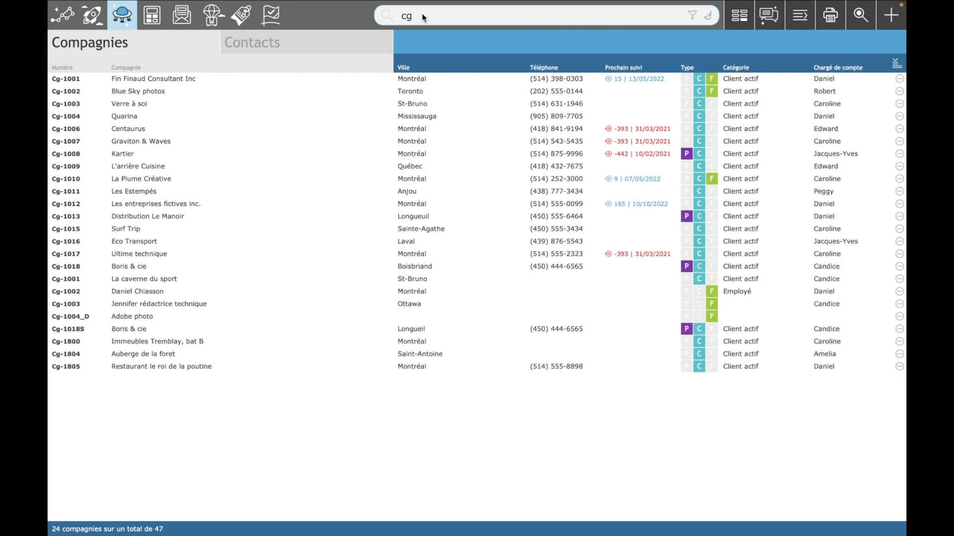
left_click(691, 16)
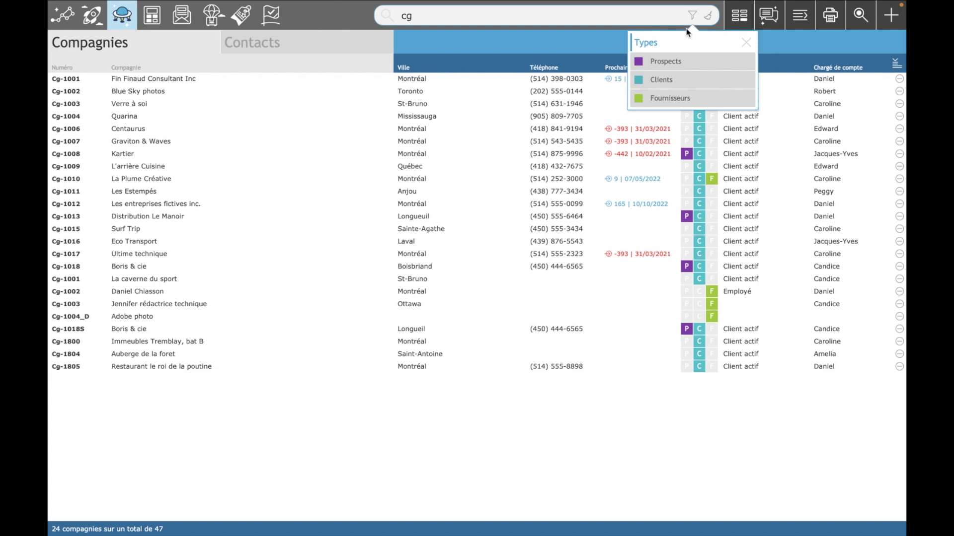
left_click(677, 65)
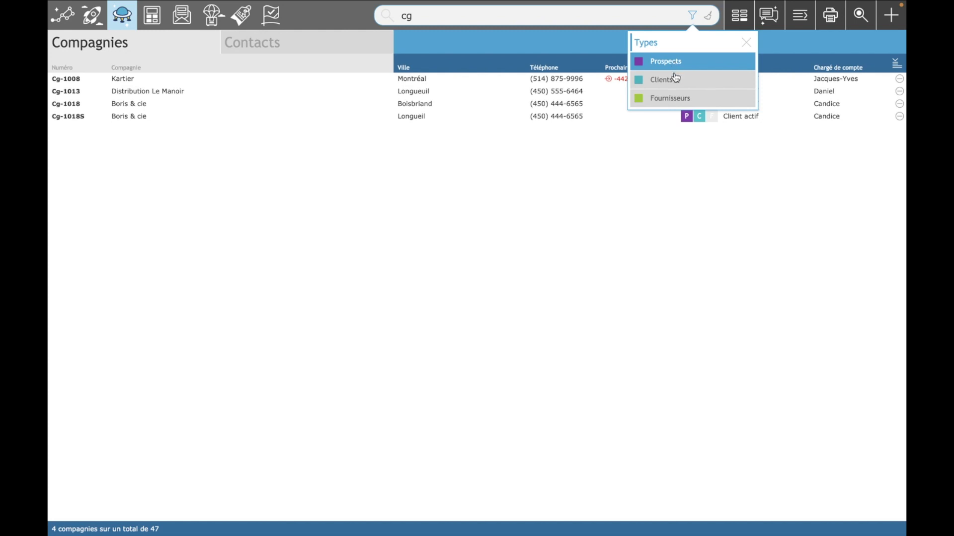
left_click(674, 80)
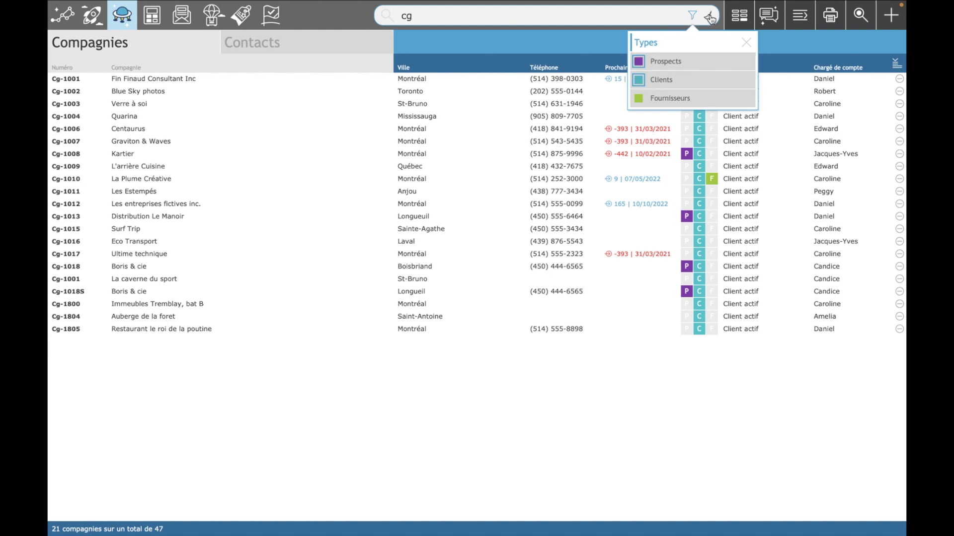
Step: Clear the quick search in Compagnies, then clear the one in Projets
left_click(709, 20)
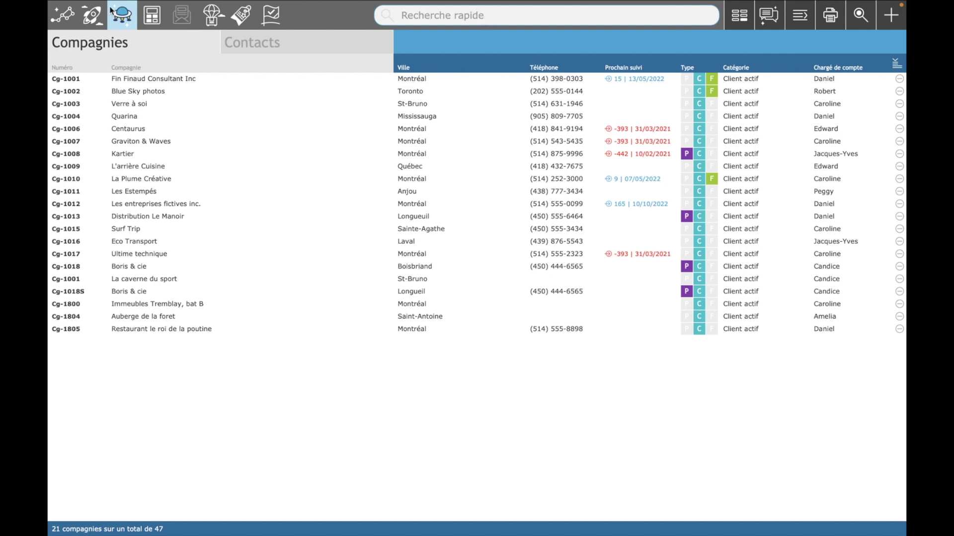
left_click(85, 16)
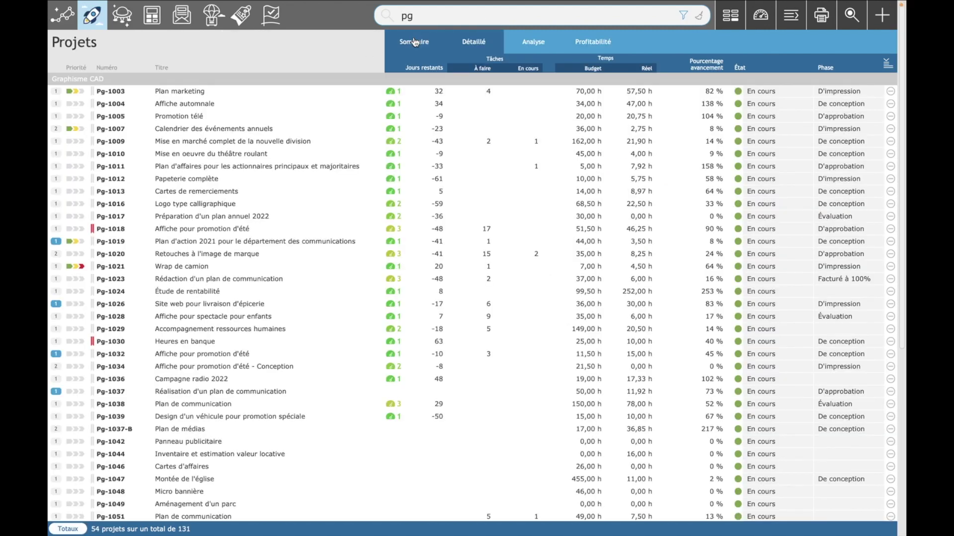
left_click(699, 19)
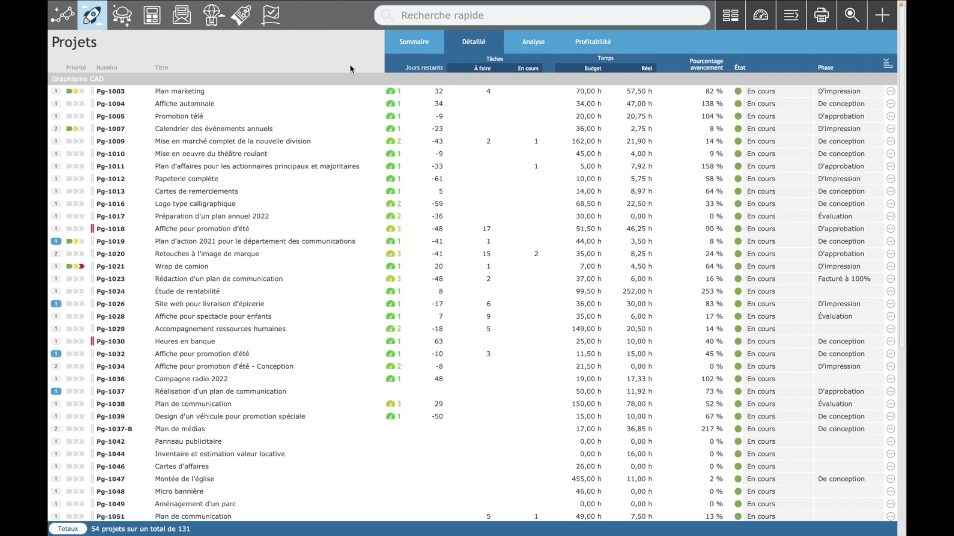
Step: Go from the home screen to the personal preferences and look through the default list choices for Projets
left_click(64, 22)
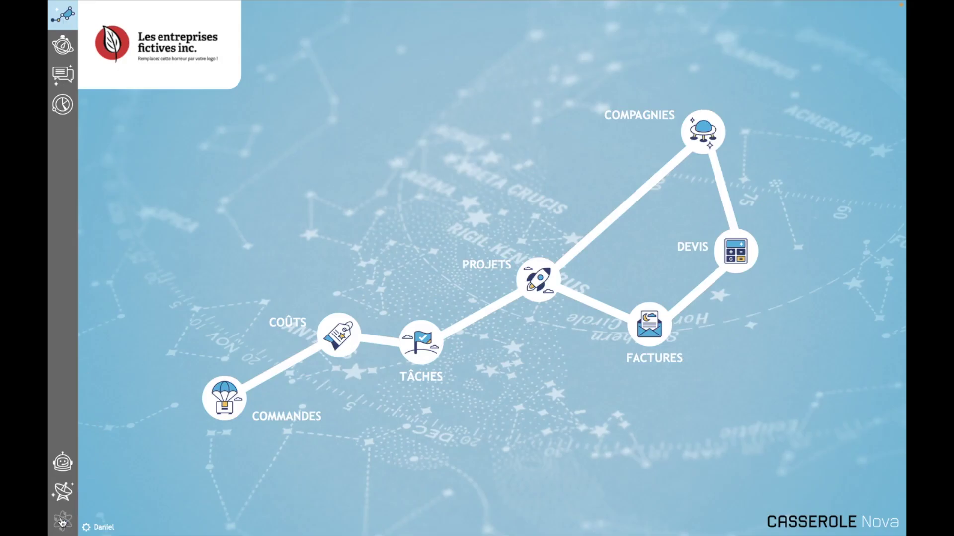
left_click(62, 521)
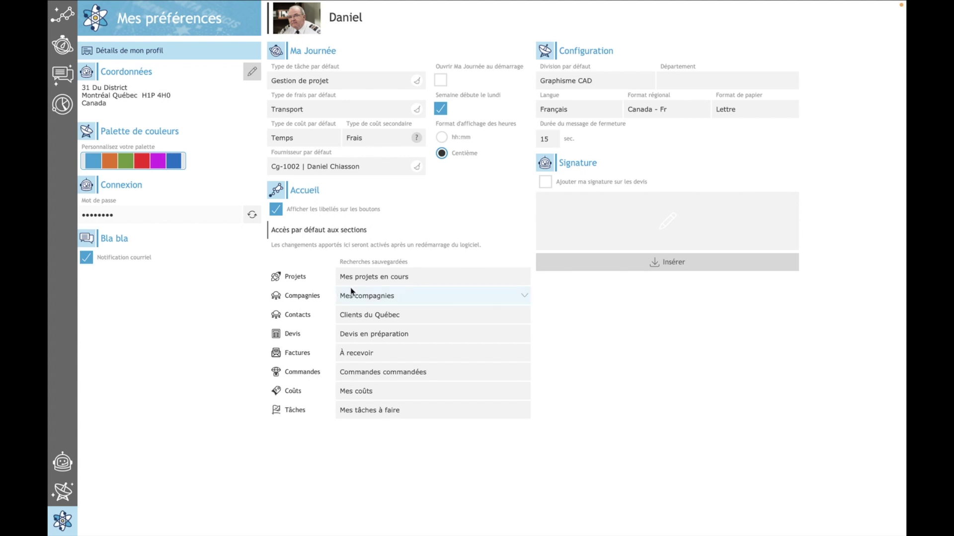
left_click(426, 281)
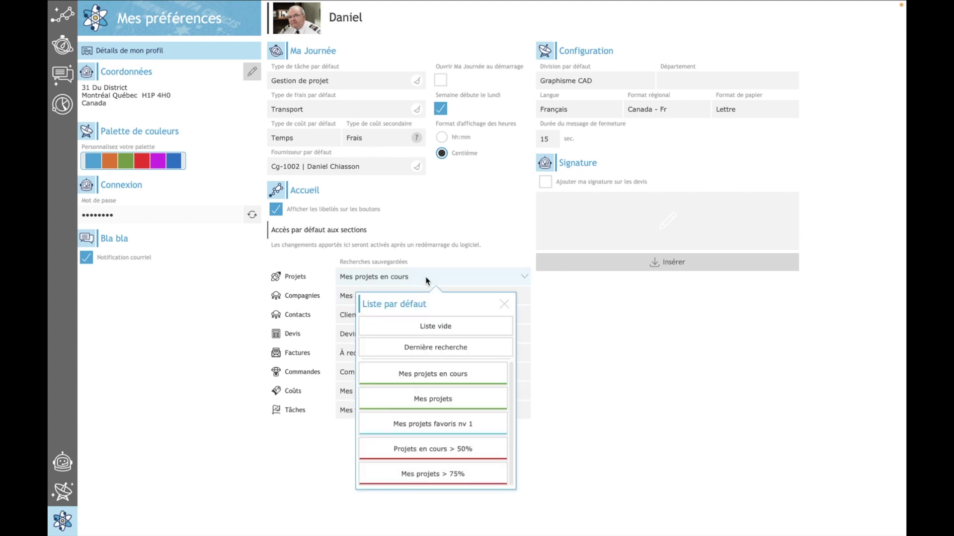
scroll(436, 383, "down", 3)
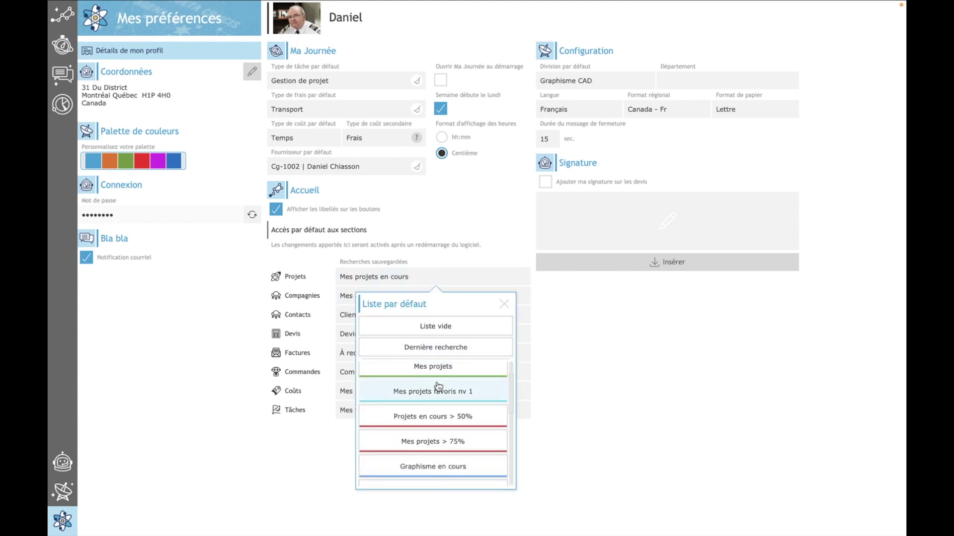
scroll(446, 408, "down", 3)
scroll(450, 420, "up", 6)
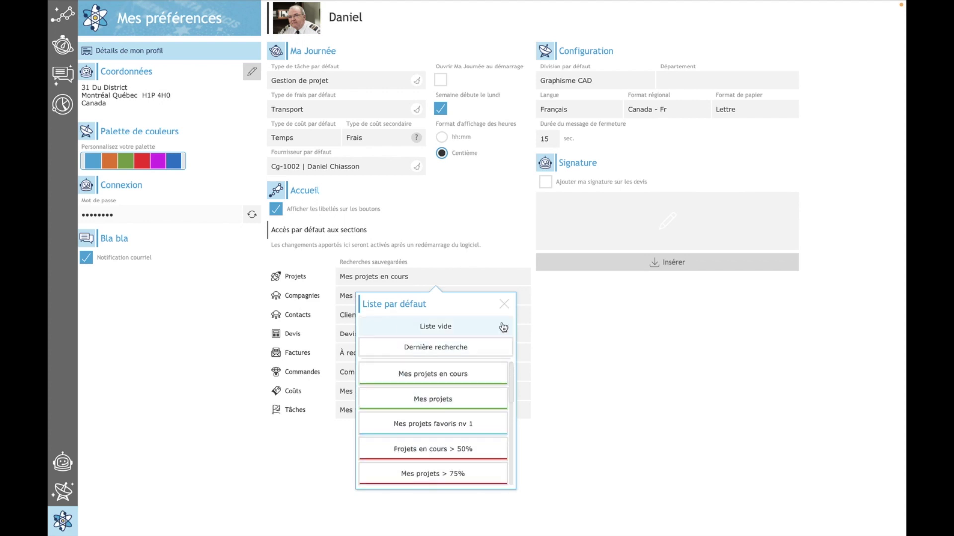
left_click(505, 308)
Step: Check the default list choices for Compagnies and Contacts, leaving both settings as they are
left_click(430, 298)
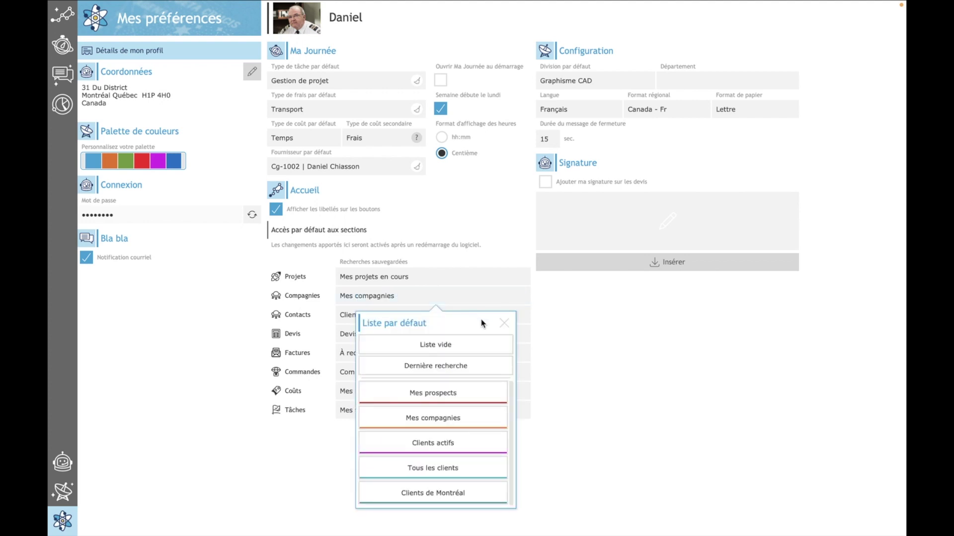
left_click(505, 325)
left_click(389, 318)
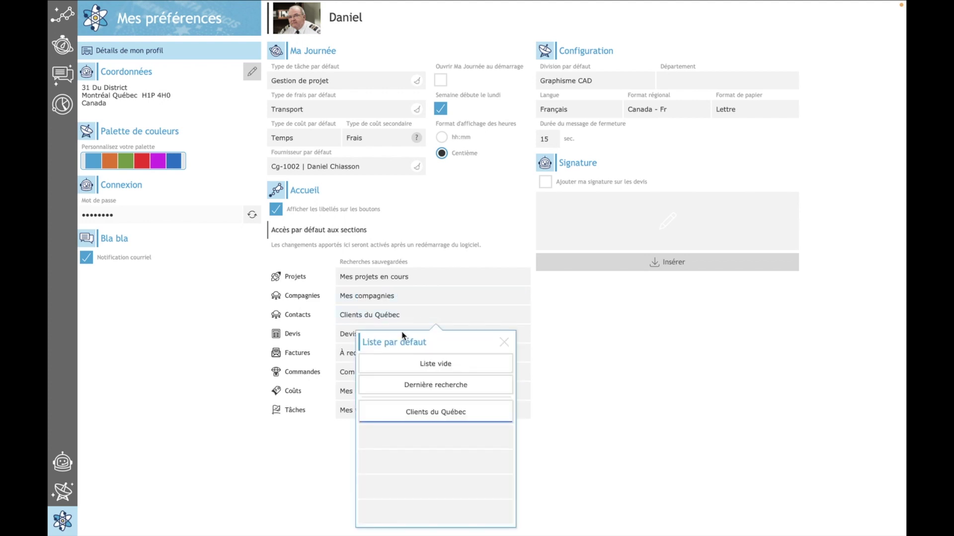
left_click(498, 342)
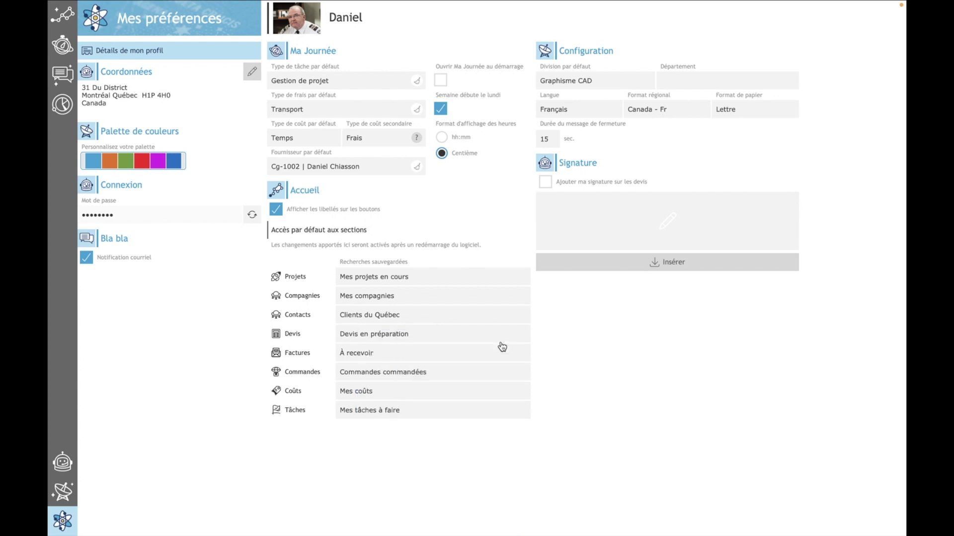